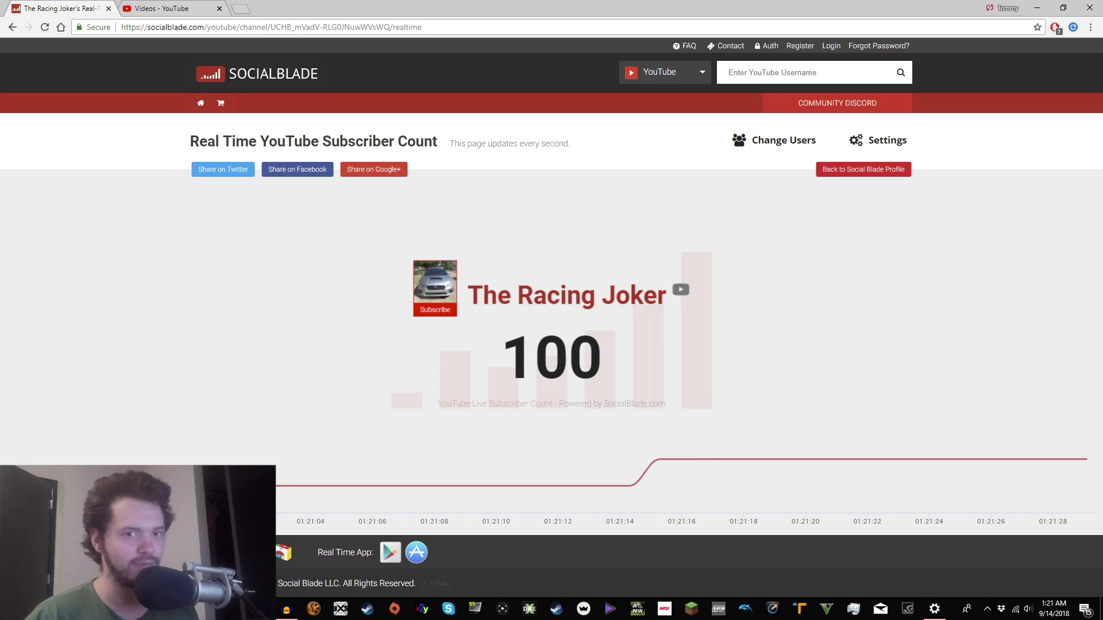
# Once Social Blade shows 100 subscribers, switch to the 'Videos - YouTube' Creator Studio tab
pyautogui.hotkey('ctrl', 'Tab')
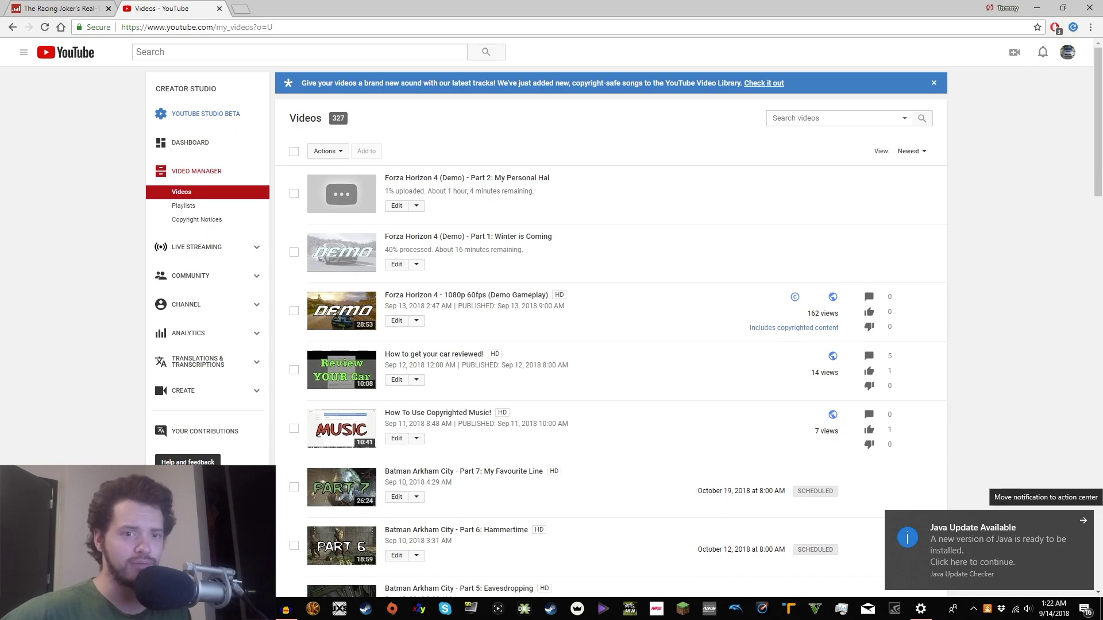
# Dismiss the Java update notice and open Channel Status and features, where Custom URL is Eligible
pyautogui.click(1083, 521)
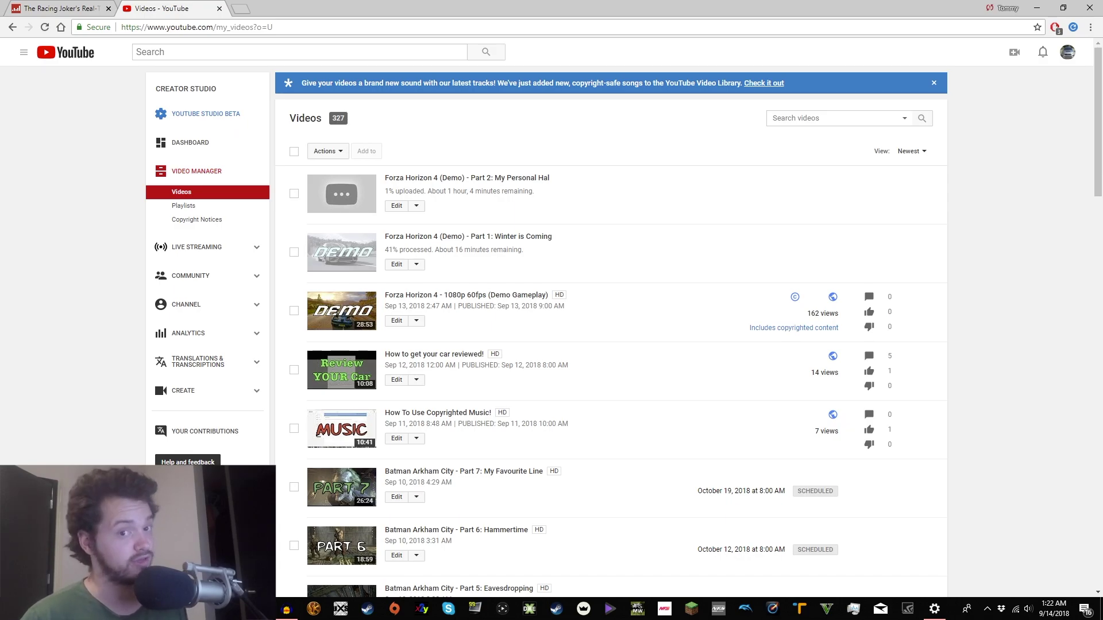
pyautogui.click(186, 304)
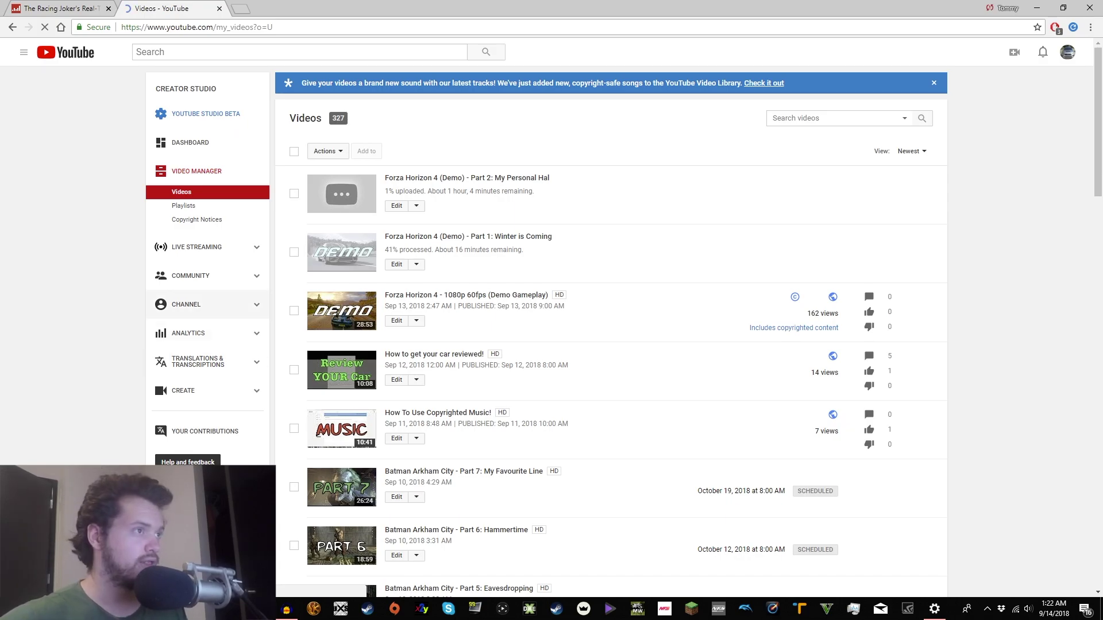
pyautogui.scroll(-3, 759, 225)
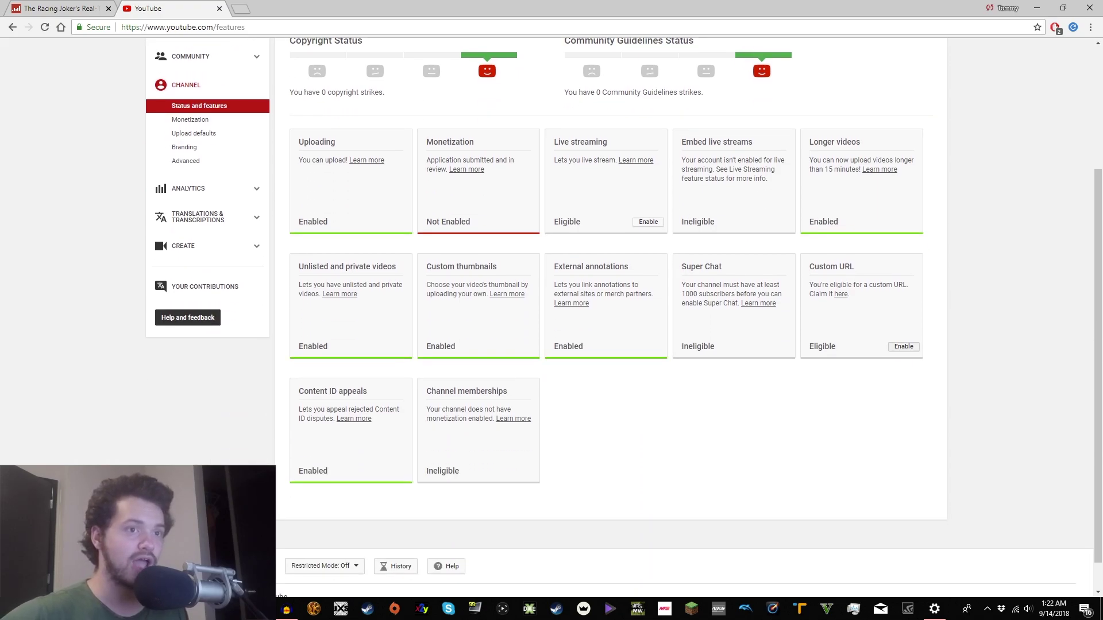
pyautogui.click(903, 346)
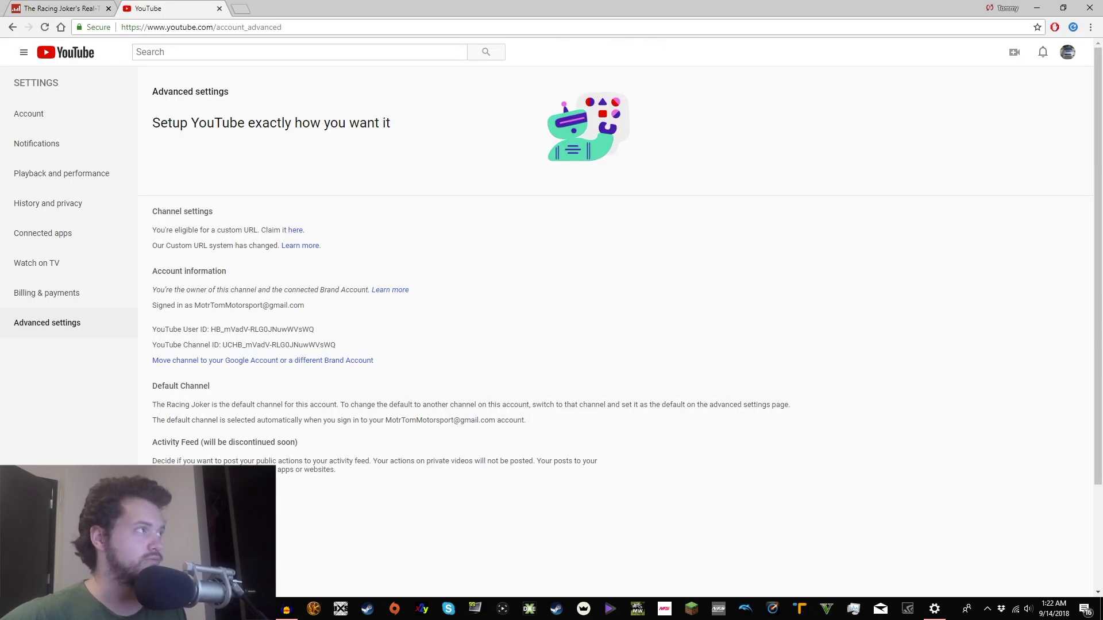
pyautogui.click(12, 27)
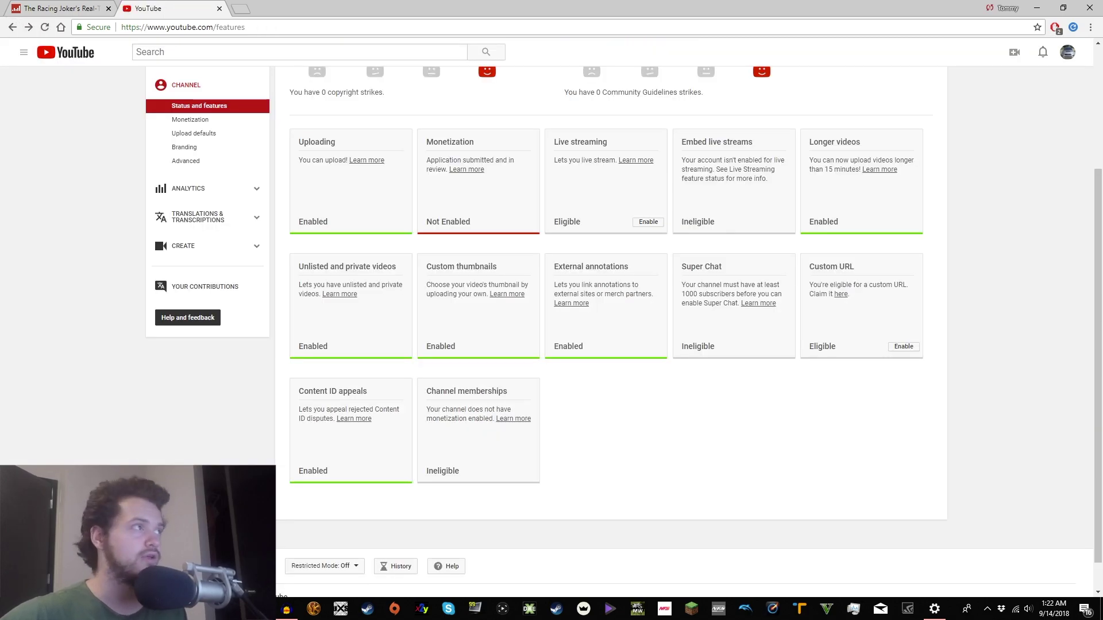
# Open The Racing Joker channel page to check 100 subscribers, then open the Creator Studio dashboard
pyautogui.hotkey('ctrl', 'l')
pyautogui.write('y')
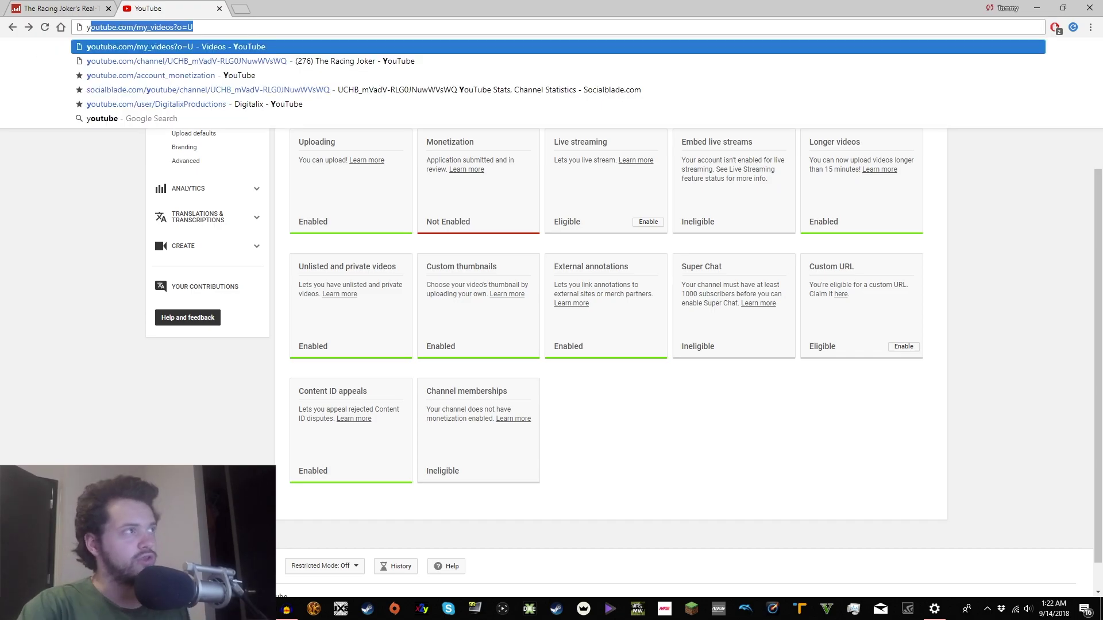
pyautogui.press('Down')
pyautogui.press('Return')
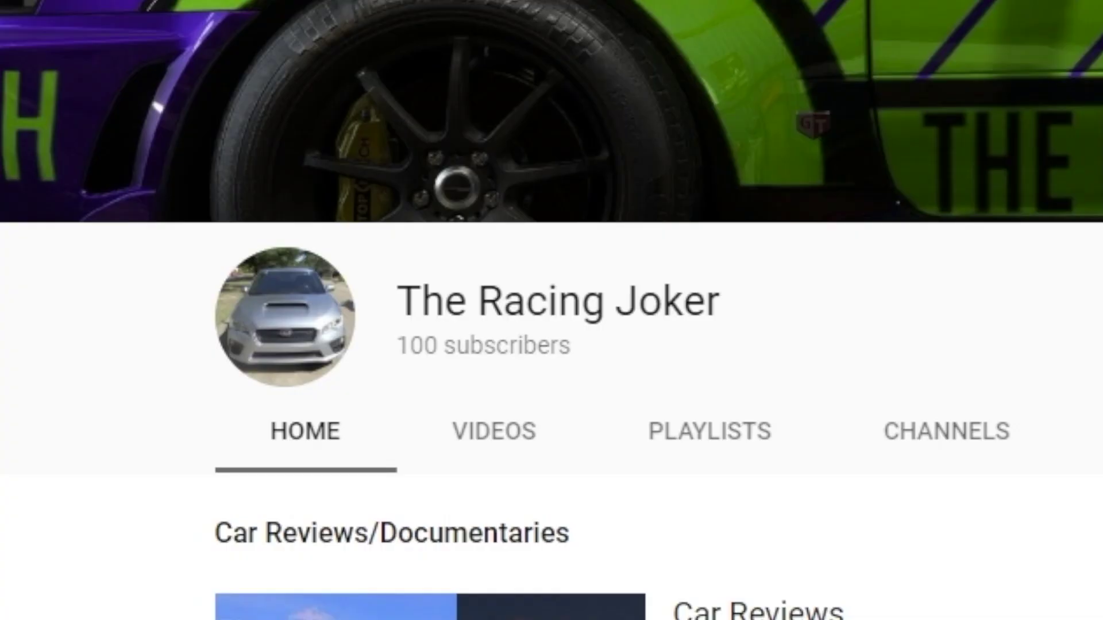
pyautogui.moveTo(571, 345); pyautogui.dragTo(409, 346)
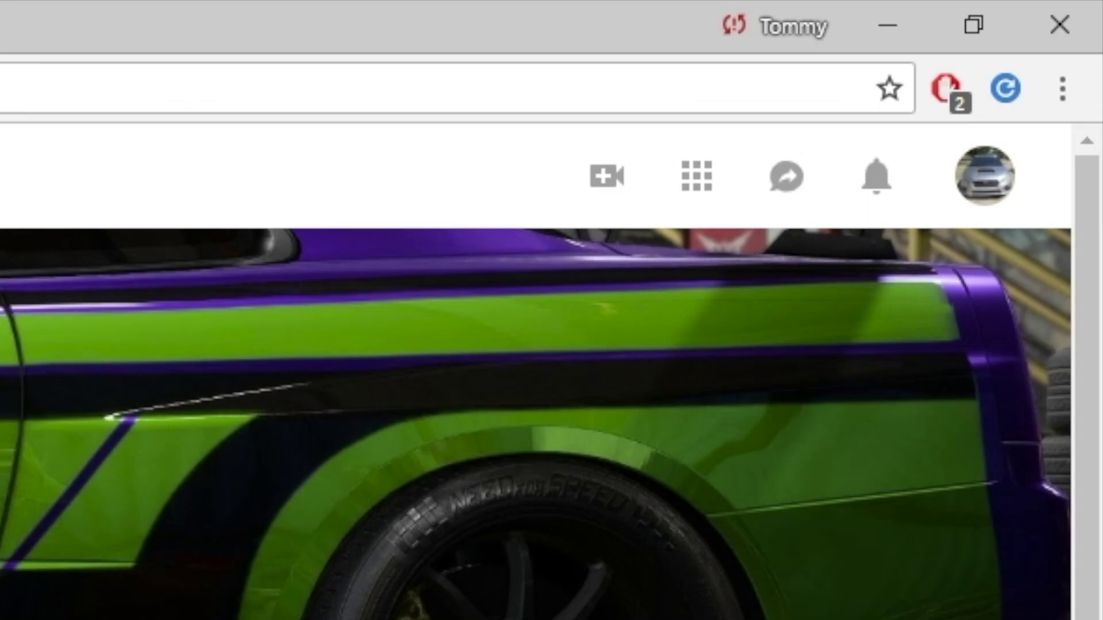
pyautogui.click(1067, 54)
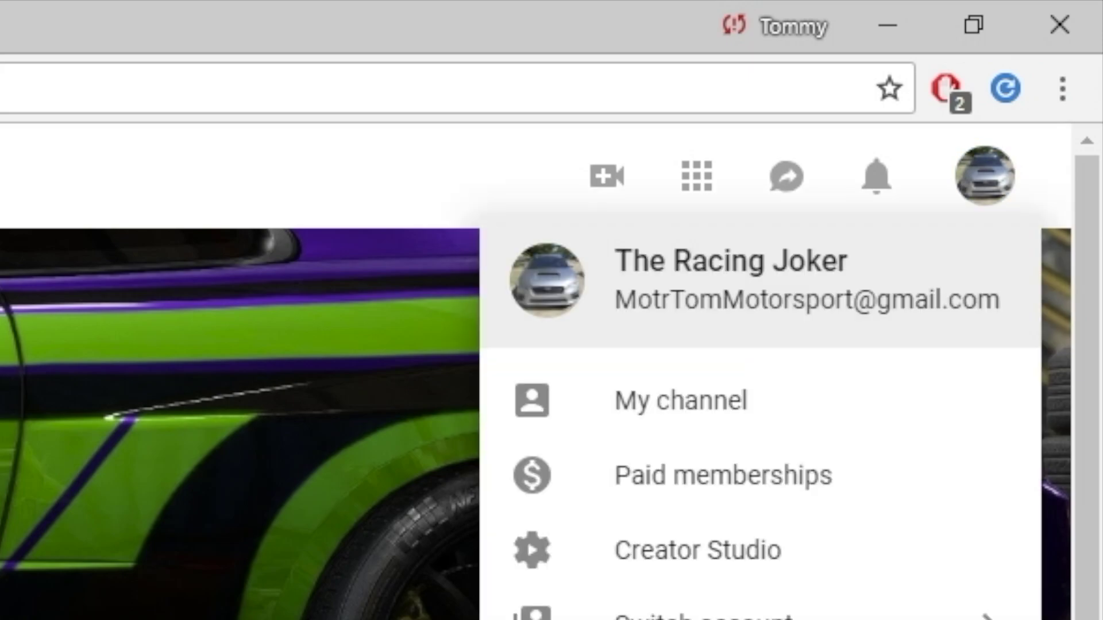
pyautogui.click(698, 549)
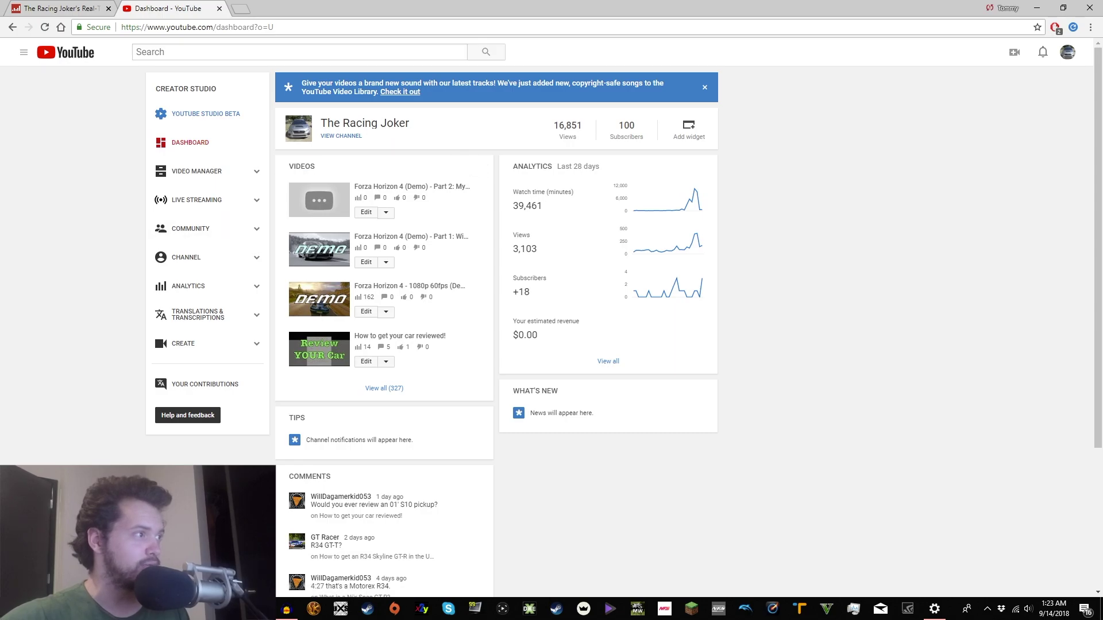
# Go to Channel Status and features and review the Eligible Custom URL card
pyautogui.click(190, 286)
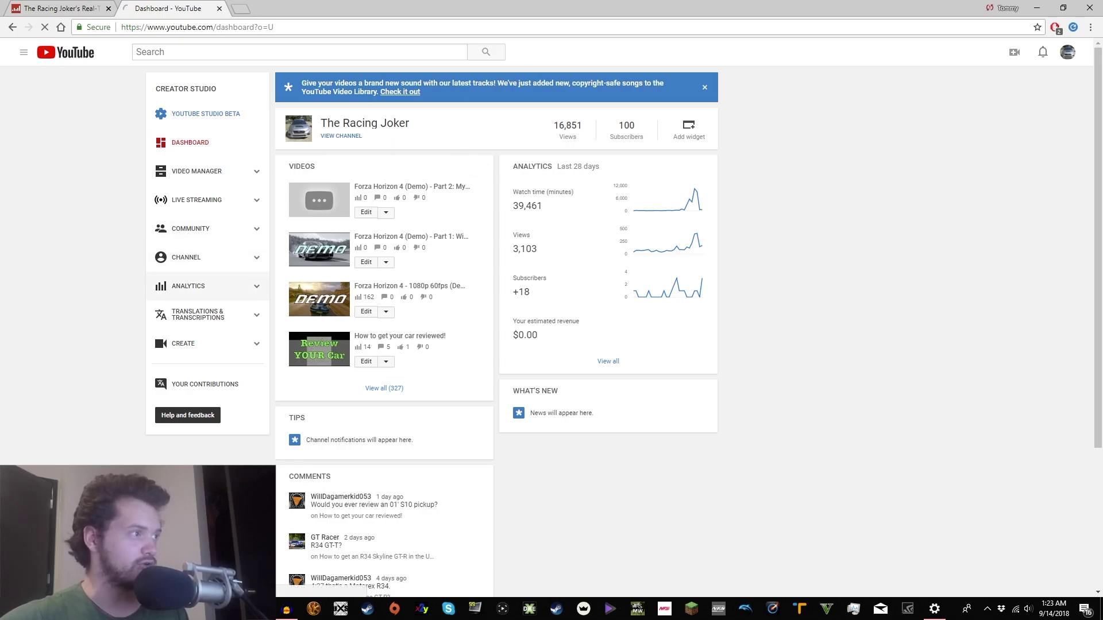
pyautogui.click(186, 258)
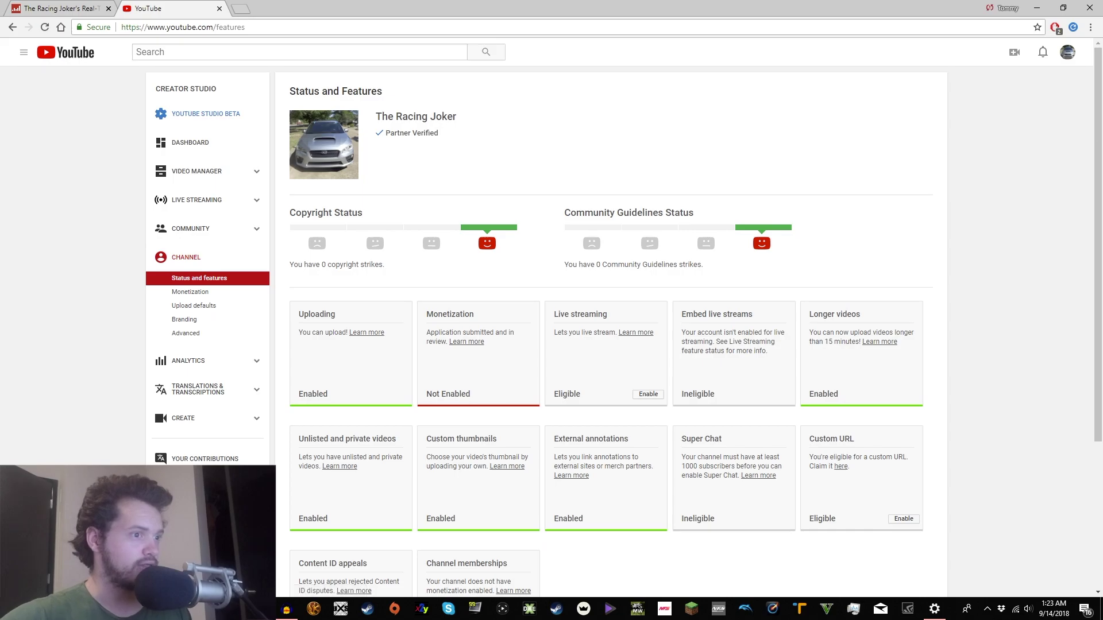
pyautogui.scroll(-3, 590, 225)
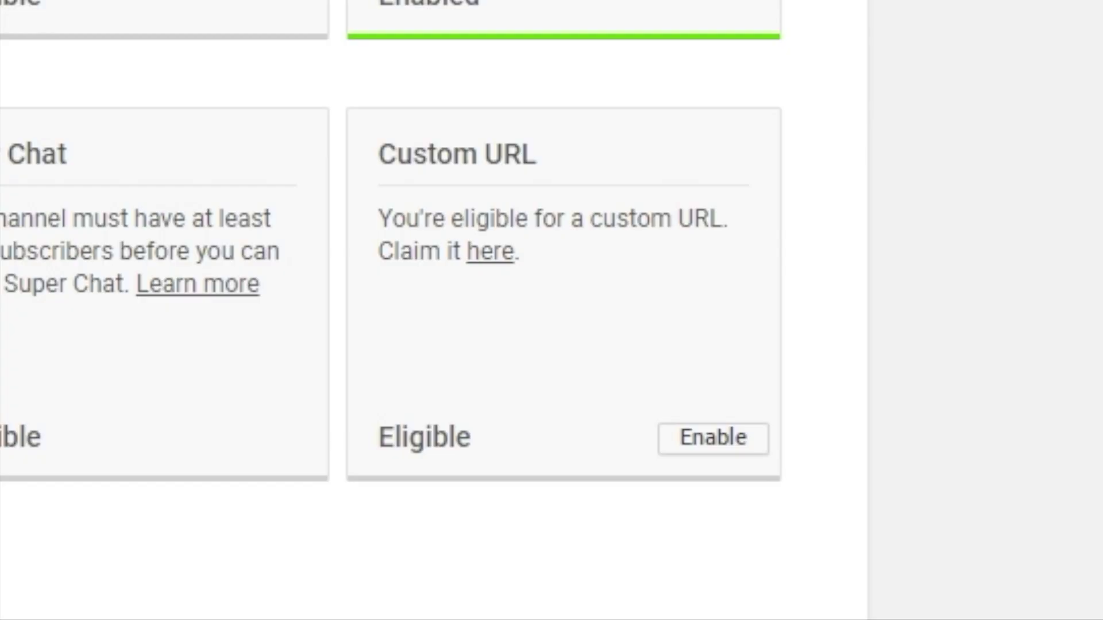
pyautogui.moveTo(378, 154); pyautogui.dragTo(392, 219)
pyautogui.moveTo(378, 437); pyautogui.dragTo(712, 437)
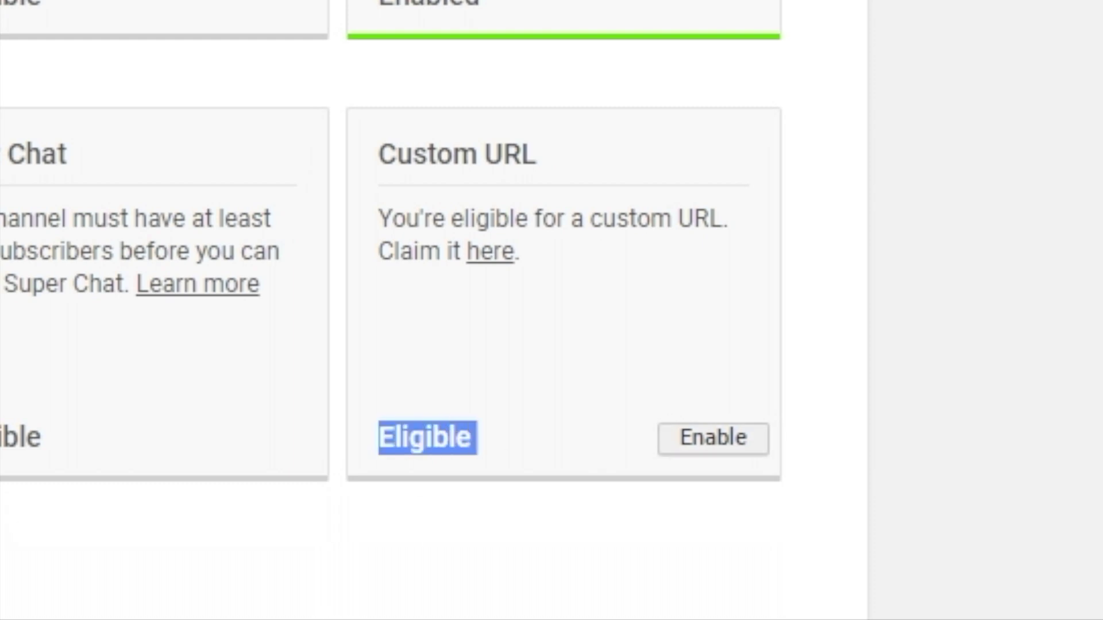
pyautogui.moveTo(427, 438); pyautogui.dragTo(381, 464)
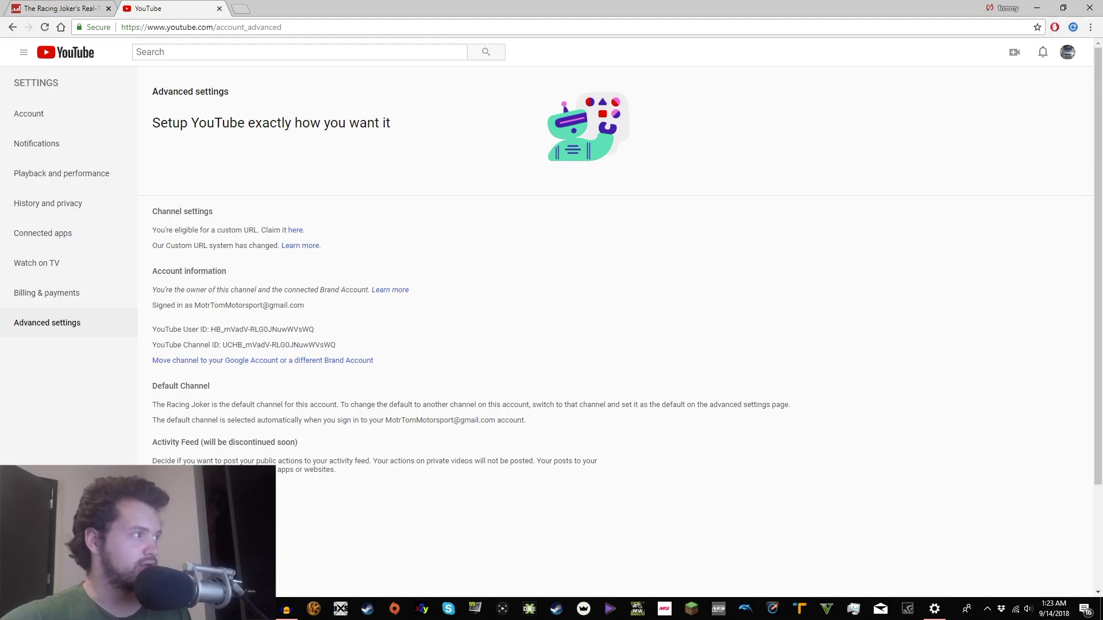
# Open the custom URL claim dialog and keep TheRacingJoker as the proposed URL
pyautogui.moveTo(24, 123); pyautogui.dragTo(471, 123)
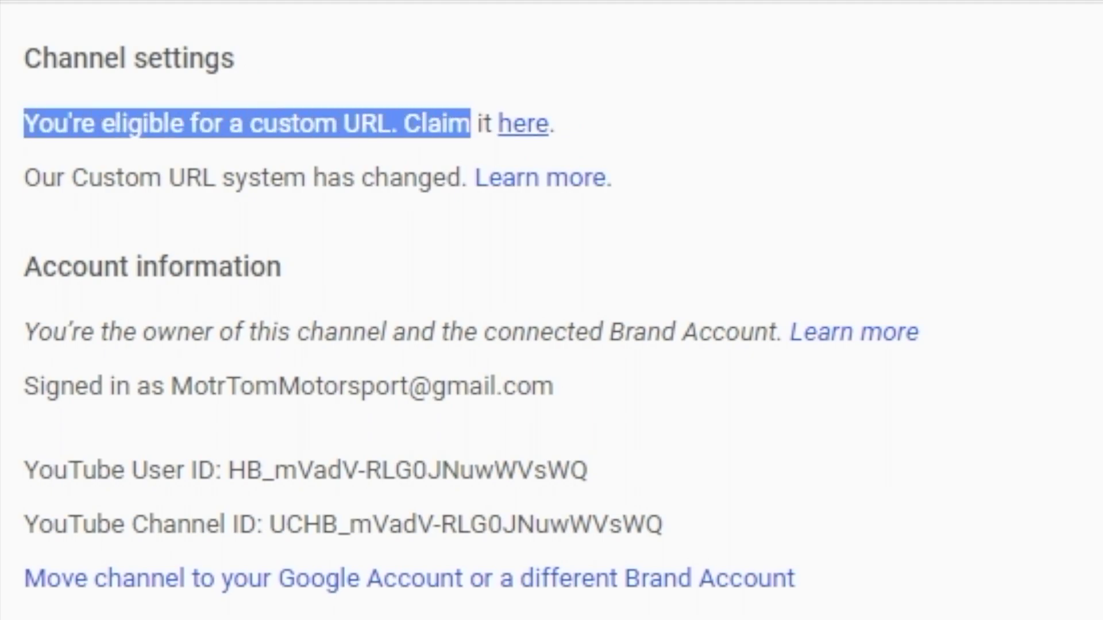
pyautogui.click(523, 123)
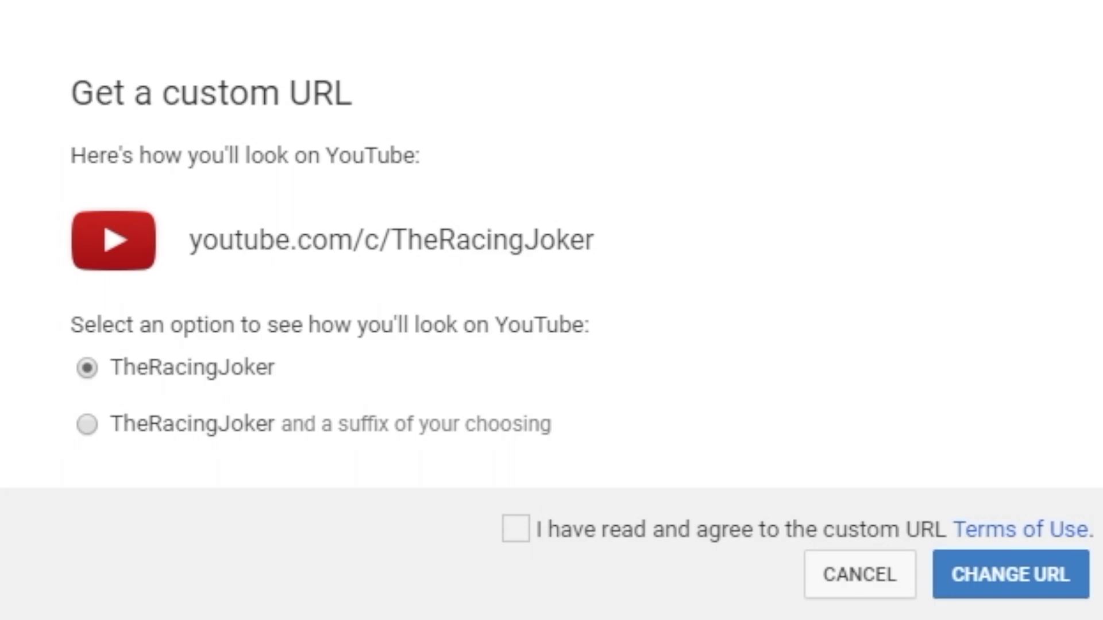
pyautogui.moveTo(594, 240); pyautogui.dragTo(407, 240)
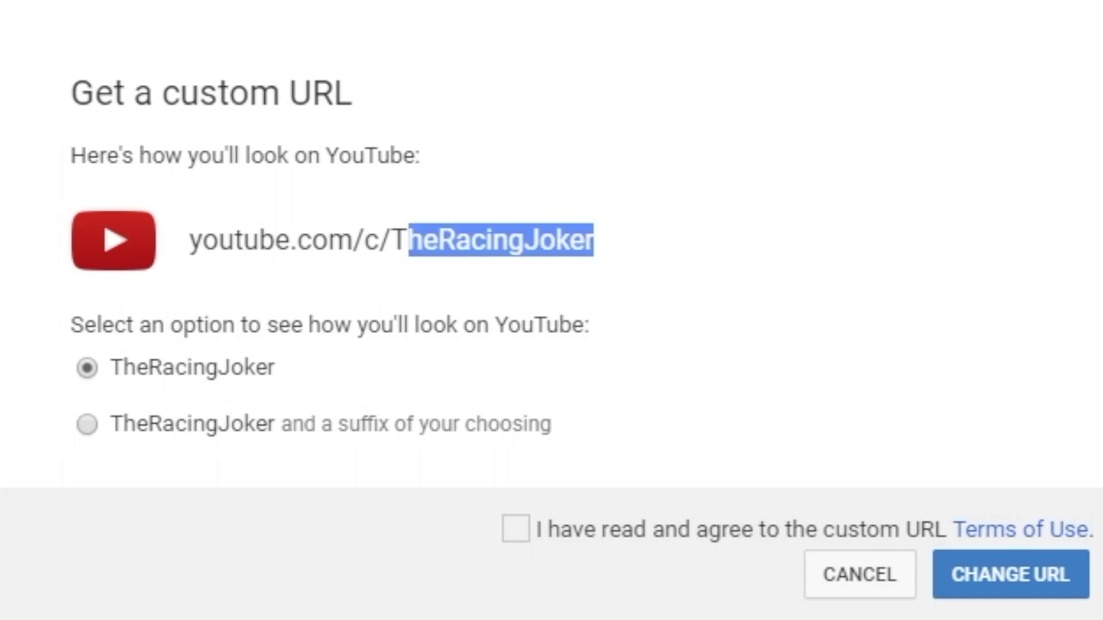
pyautogui.click(500, 239)
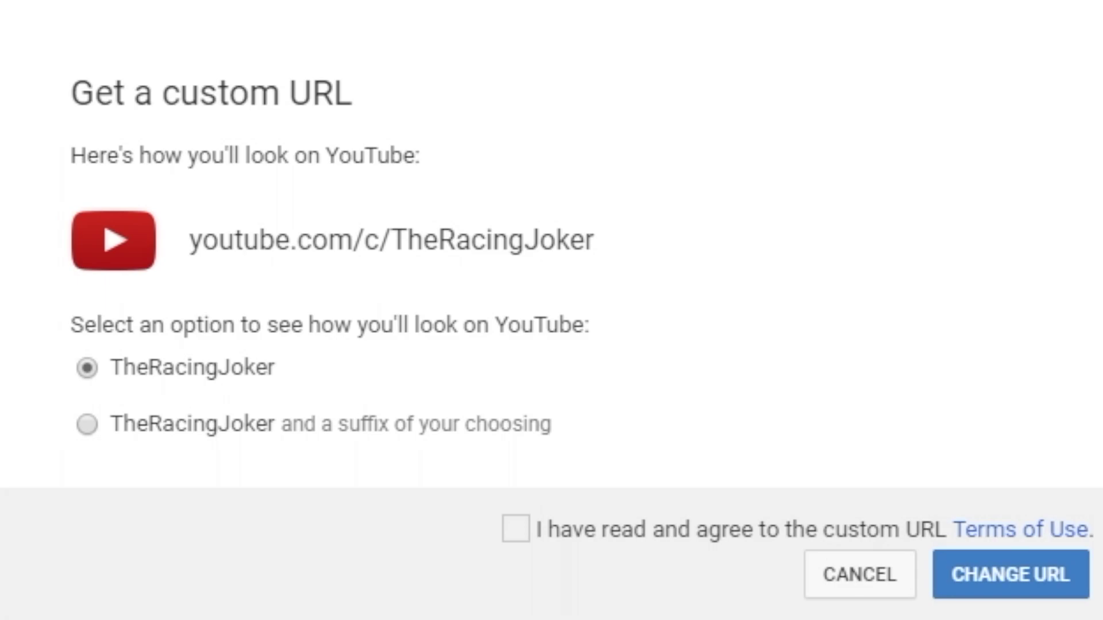
# Agree to the custom URL terms of use and submit TheRacingJoker with CHANGE URL
pyautogui.click(515, 529)
pyautogui.moveTo(558, 529); pyautogui.dragTo(880, 529)
pyautogui.click(881, 529)
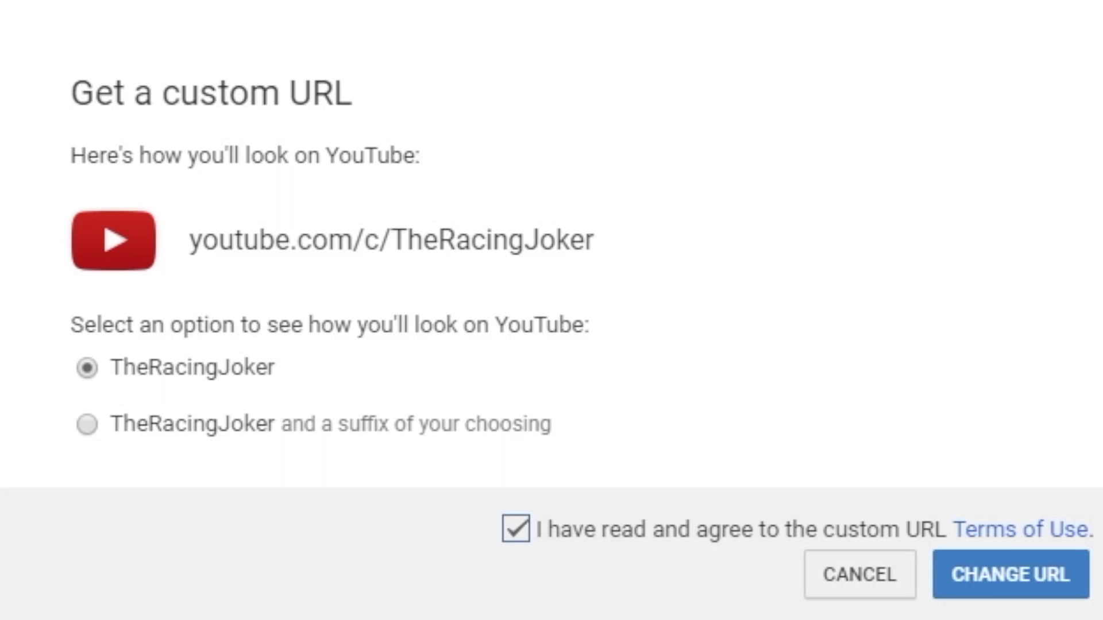
pyautogui.click(1010, 575)
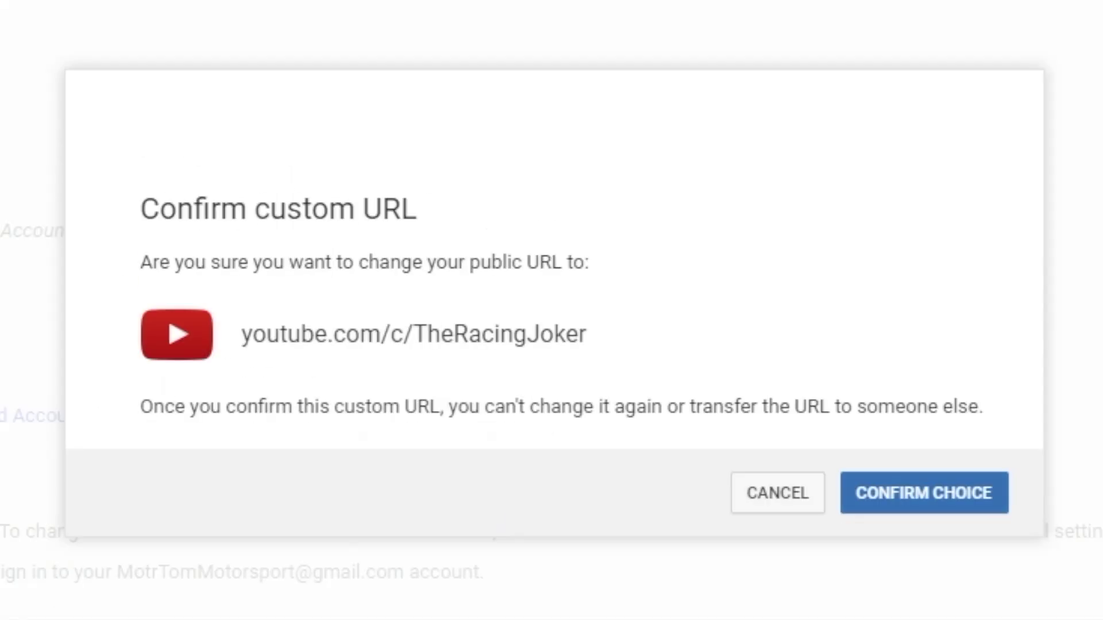
# Confirm youtube.com/c/TheRacingJoker as the channel's custom URL
pyautogui.click(923, 493)
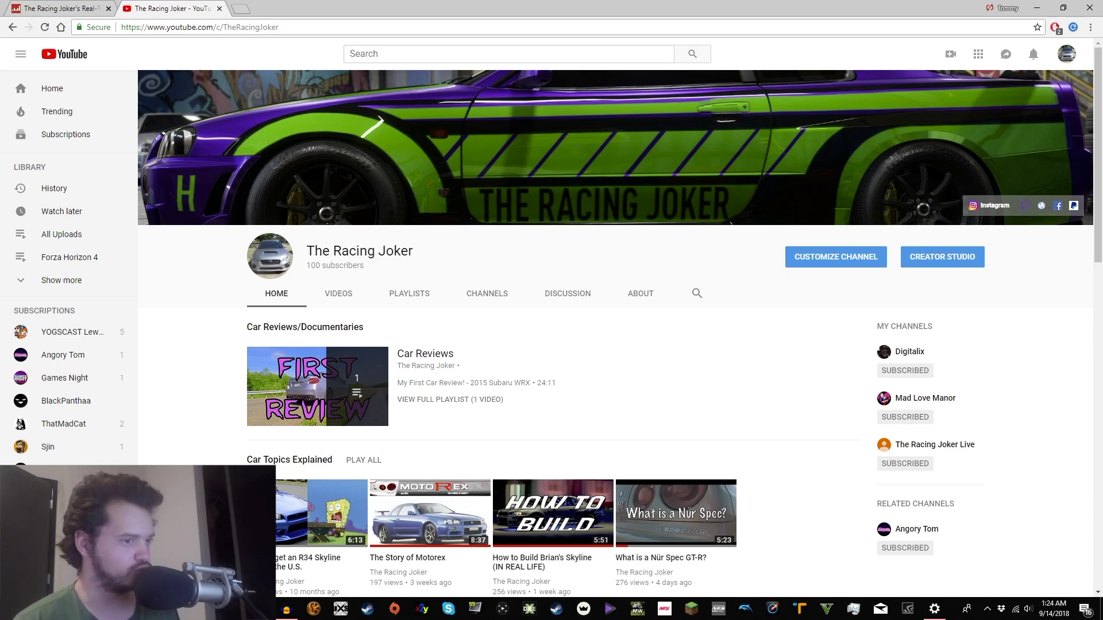
# View the channel's uploaded videos, then go to the Creator Studio my_videos list
pyautogui.click(338, 294)
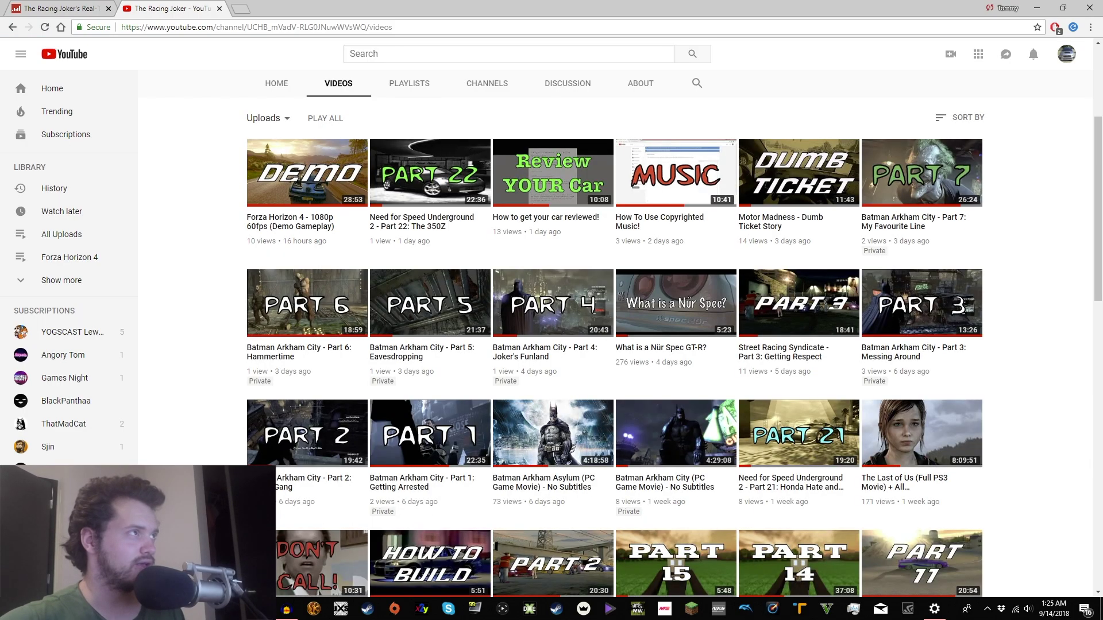
pyautogui.hotkey('ctrl', 'l')
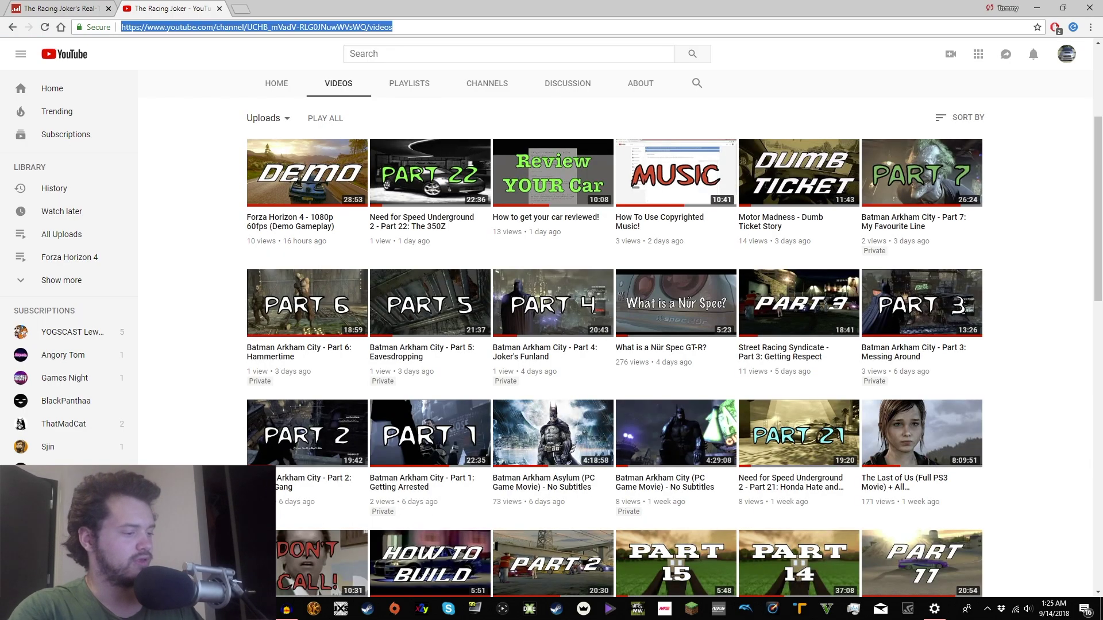
pyautogui.write('my')
pyautogui.press('Down')
pyautogui.press('Down')
pyautogui.press('Down')
pyautogui.press('Return')
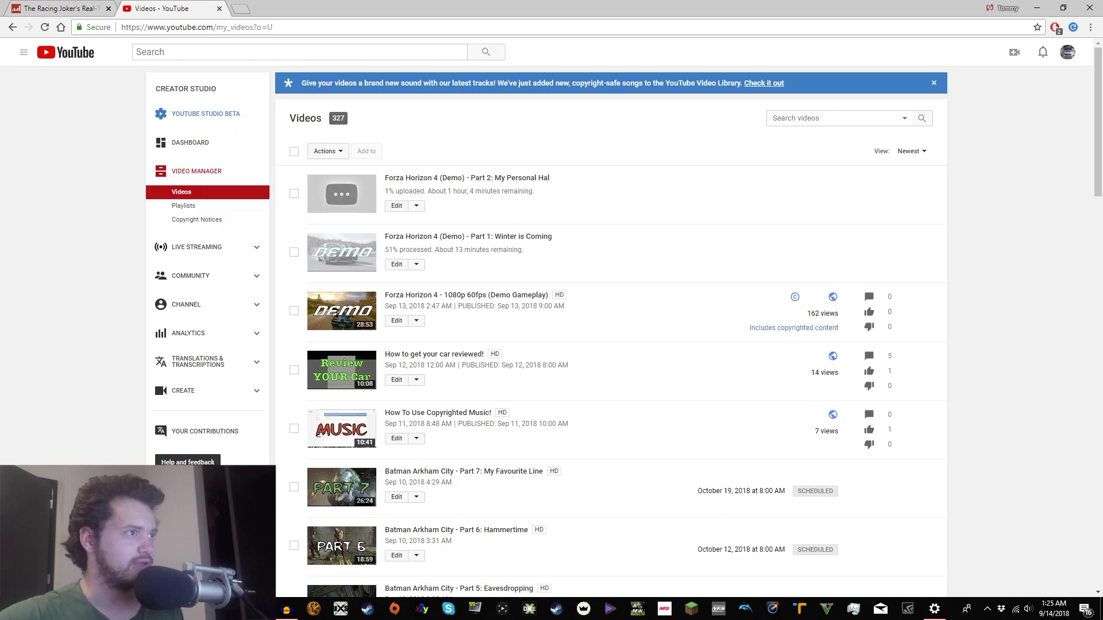
# Look over the Forza Horizon 4 Part 2 edit page in a new tab, then close it
pyautogui.middleClick(396, 206)
pyautogui.hotkey('ctrl', 'Tab')
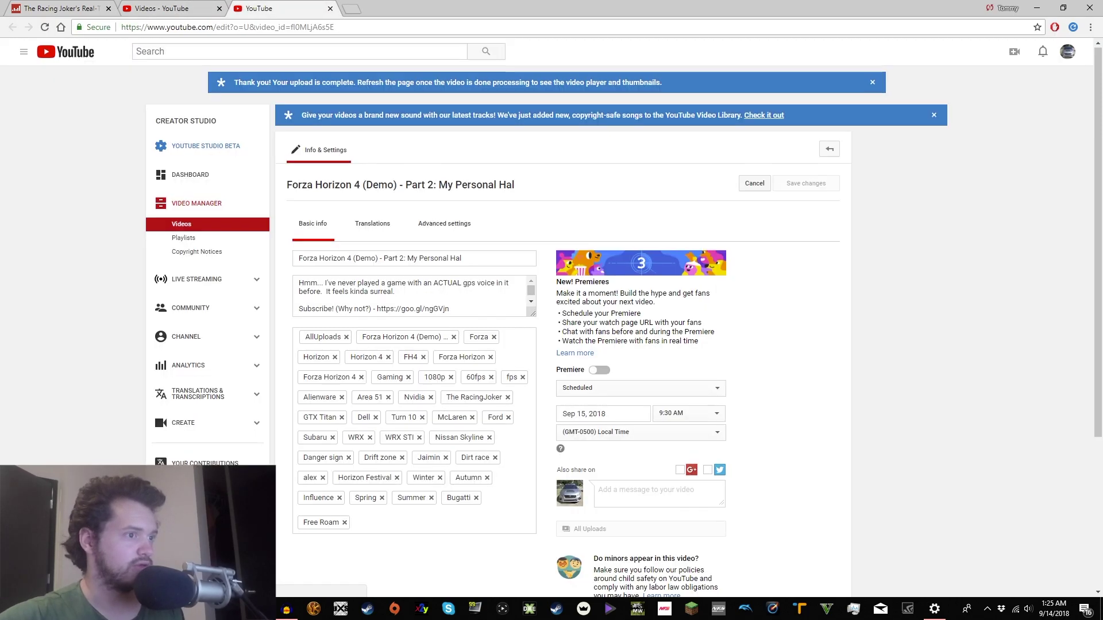
pyautogui.scroll(-2, 565, 316)
pyautogui.scroll(3, 566, 316)
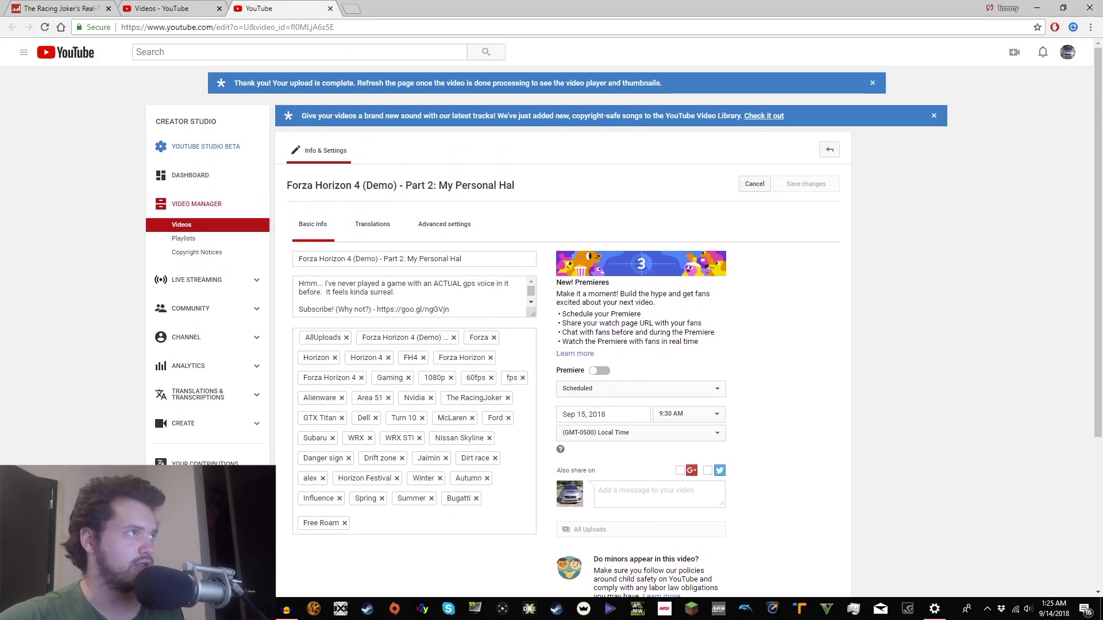
pyautogui.hotkey('ctrl', 'w')
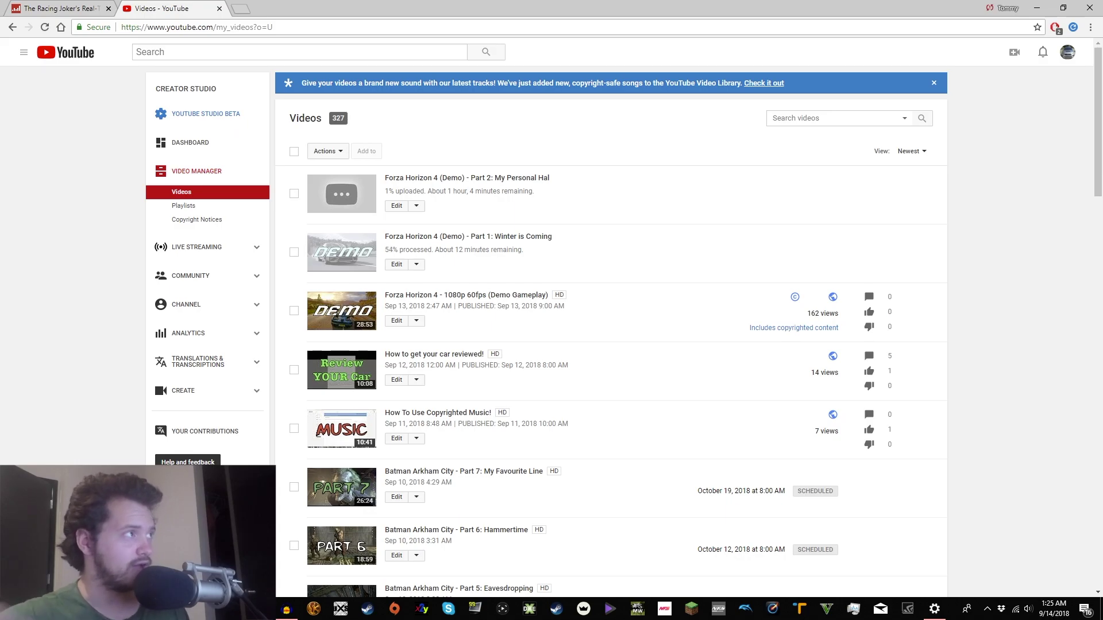
# Return to the Social Blade realtime counter, still at 100 subscribers for The Racing Joker
pyautogui.hotkey('ctrl', 'Tab')
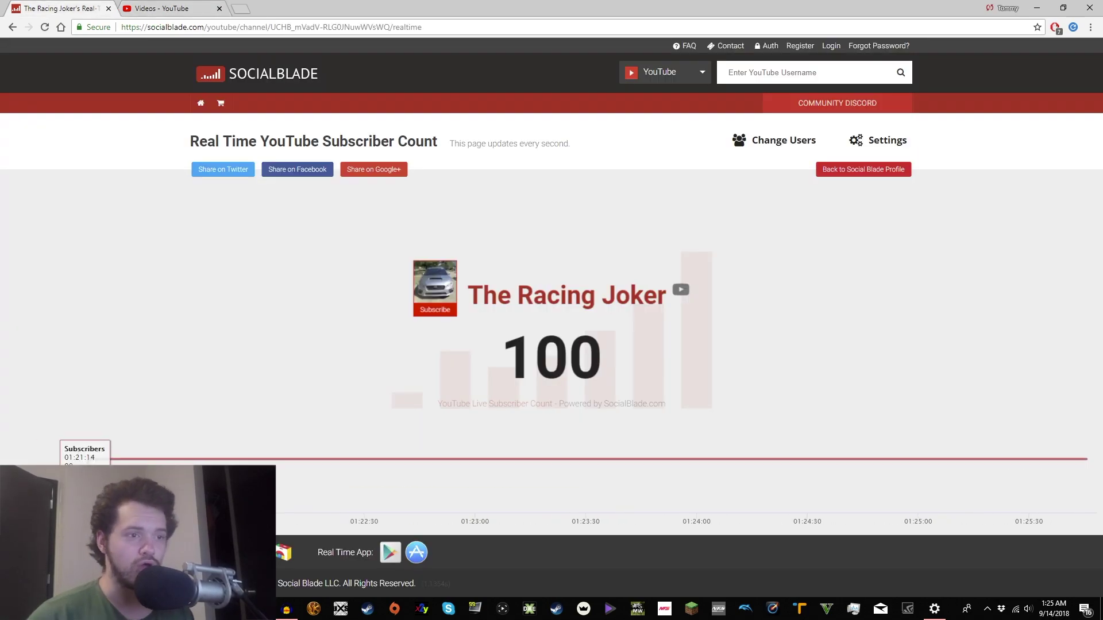